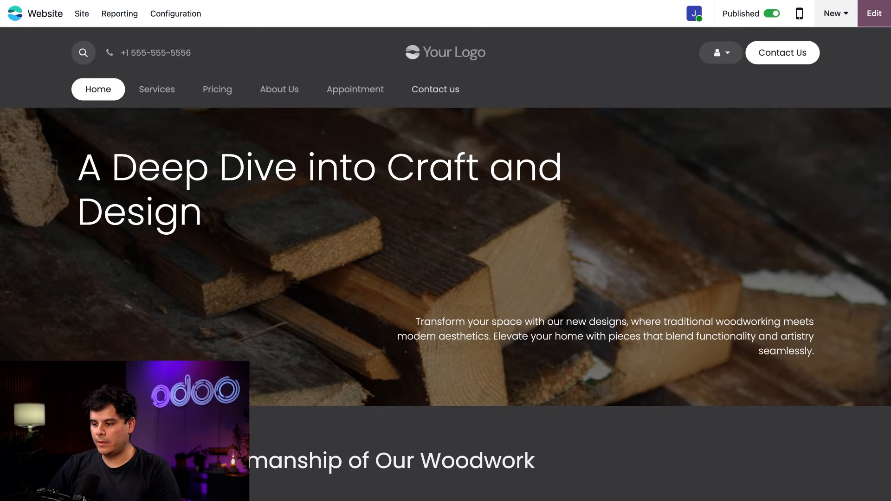
Open the website's Contact us page and replace the prefilled name in the form with the test client's full name.
{"action": "left_click", "coordinate": [435, 89]}
{"action": "scroll", "coordinate": [558, 283], "scroll_direction": "down", "scroll_amount": 2}
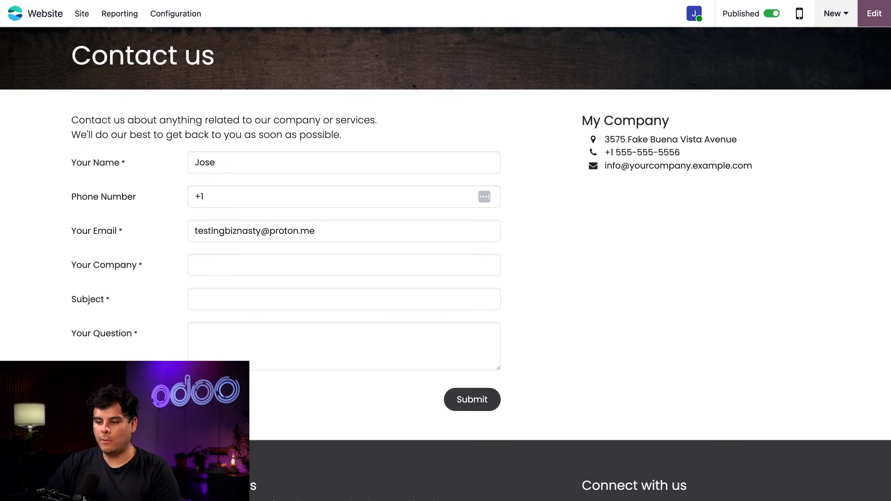
{"action": "left_click", "coordinate": [234, 159]}
{"action": "key", "text": "BackSpace"}
{"action": "key", "text": "BackSpace"}
{"action": "key", "text": "BackSpace"}
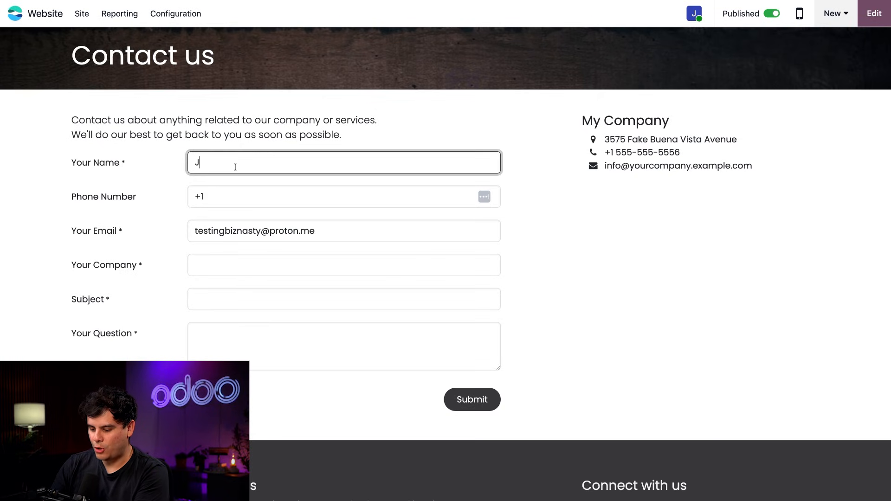
{"action": "type", "text": "ohn Doe Clint"}
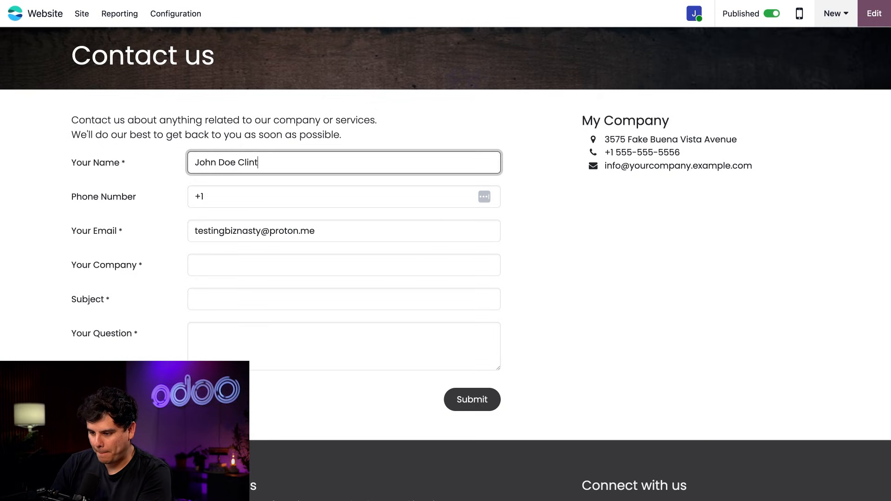
{"action": "key", "text": "BackSpace"}
{"action": "type", "text": "ent"}
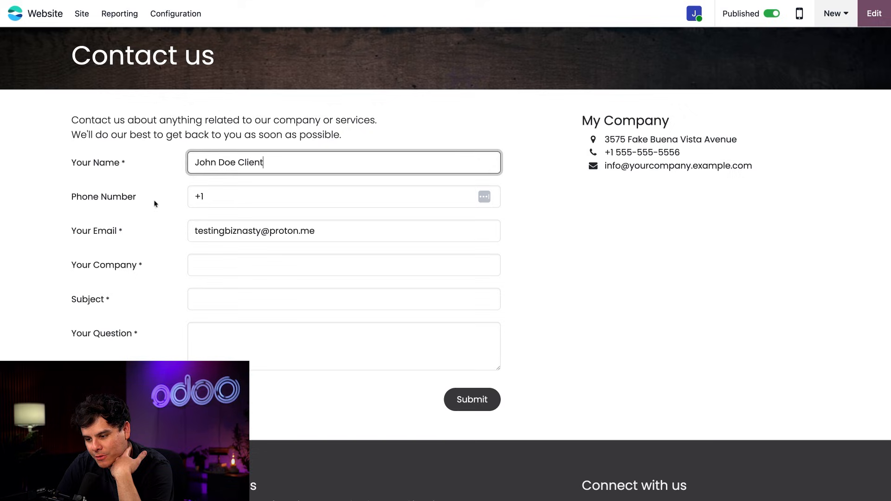
Replace the prefilled e-mail in the contact form with the test client's e-mail and fill in the company name.
{"action": "triple_click", "coordinate": [243, 231]}
{"action": "key", "text": "BackSpace"}
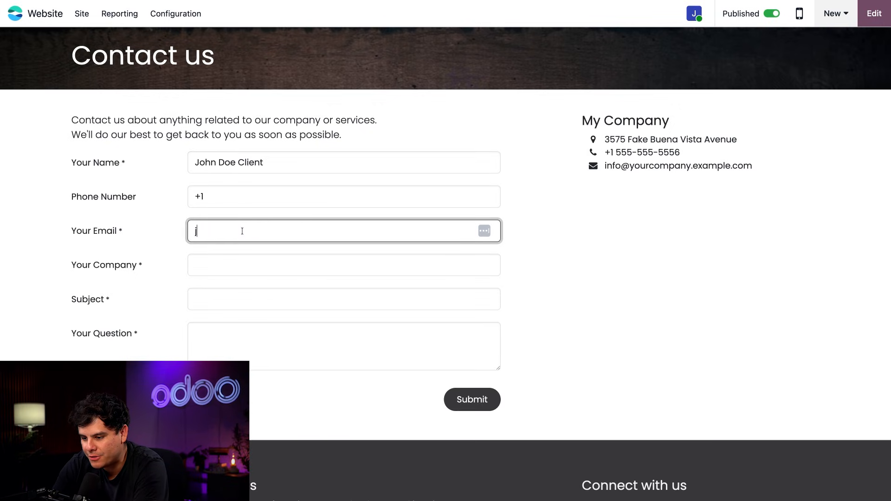
{"action": "type", "text": "johndoe@test.com"}
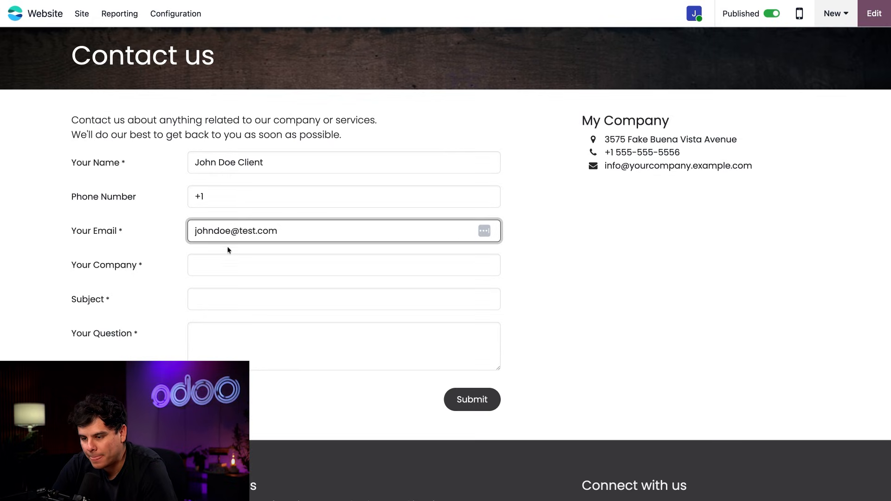
{"action": "left_click", "coordinate": [219, 261]}
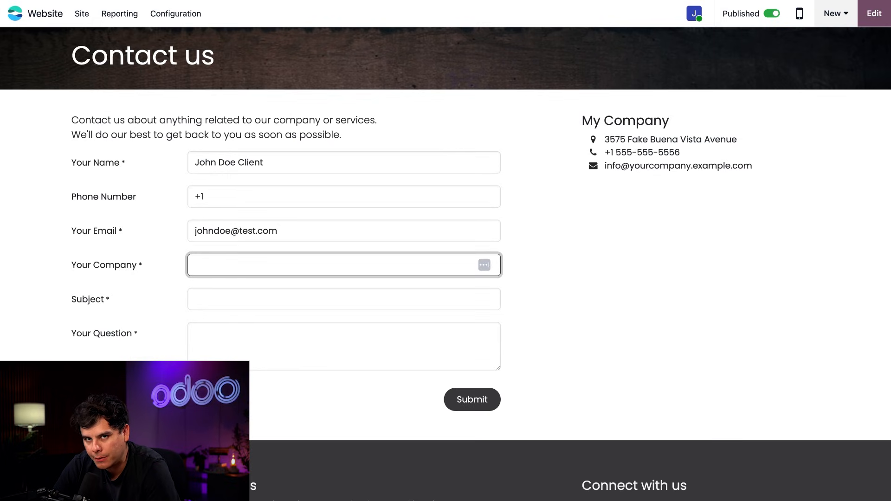
{"action": "type", "text": "J"}
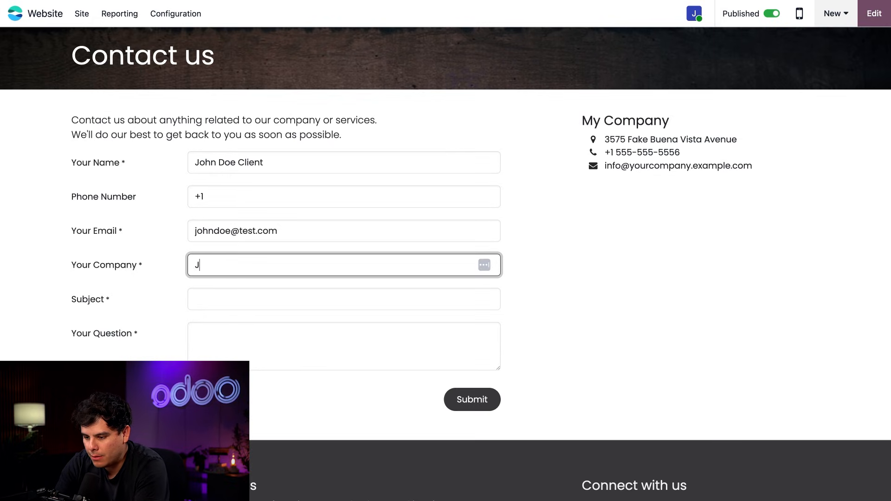
{"action": "type", "text": "ohn Does C"}
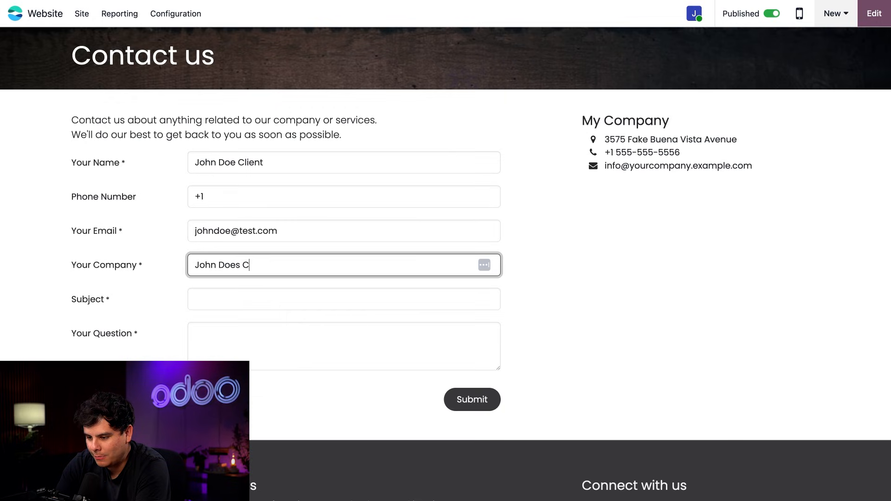
{"action": "type", "text": "ompany"}
Enter the subject "Sustainability" and the question "Is your furniture sustainably made? Thank you for your reply!", and submit the contact form.
{"action": "left_click", "coordinate": [215, 307]}
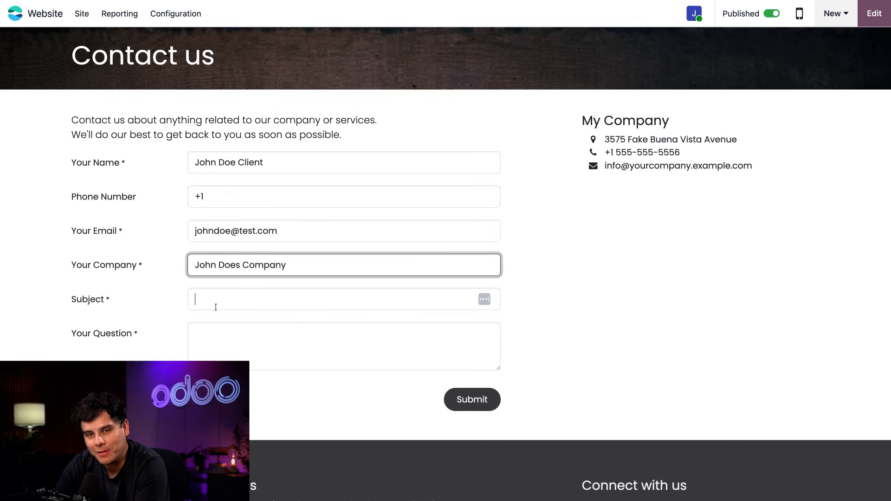
{"action": "type", "text": "Sustai"}
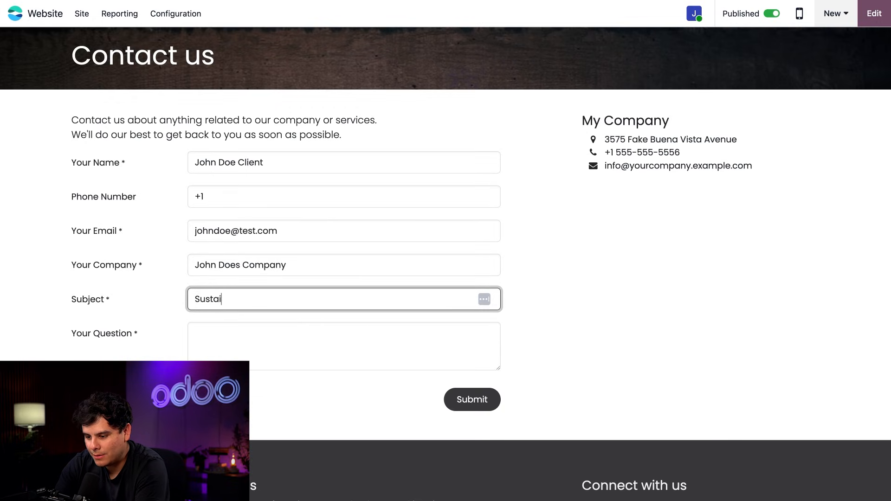
{"action": "type", "text": "nability"}
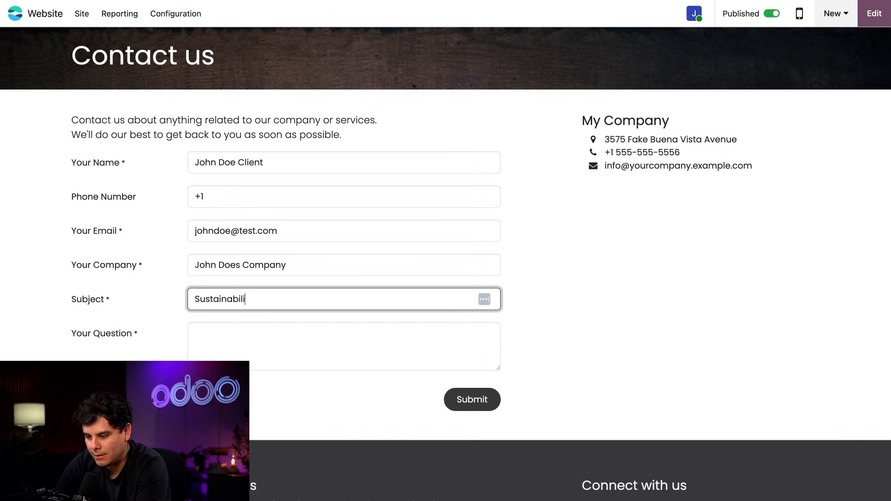
{"action": "left_click", "coordinate": [209, 358]}
{"action": "type", "text": "Is your furniture sustainably made? Thank you for your reply!"}
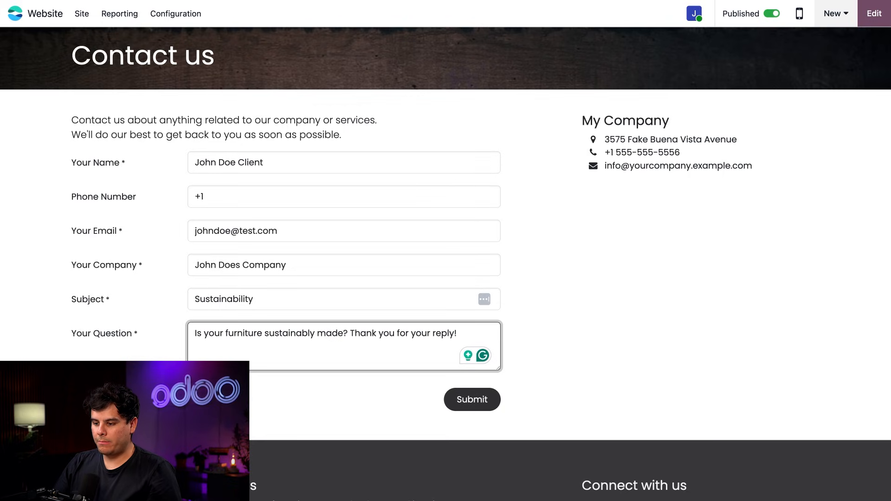
{"action": "left_click", "coordinate": [472, 400]}
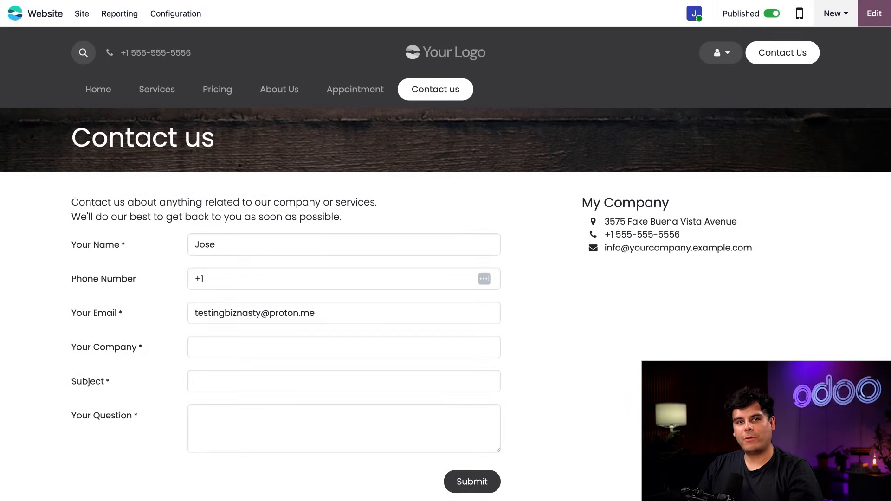
Open the Contact us page for editing, select the form, and choose Create an Opportunity as its action.
{"action": "left_click", "coordinate": [874, 13]}
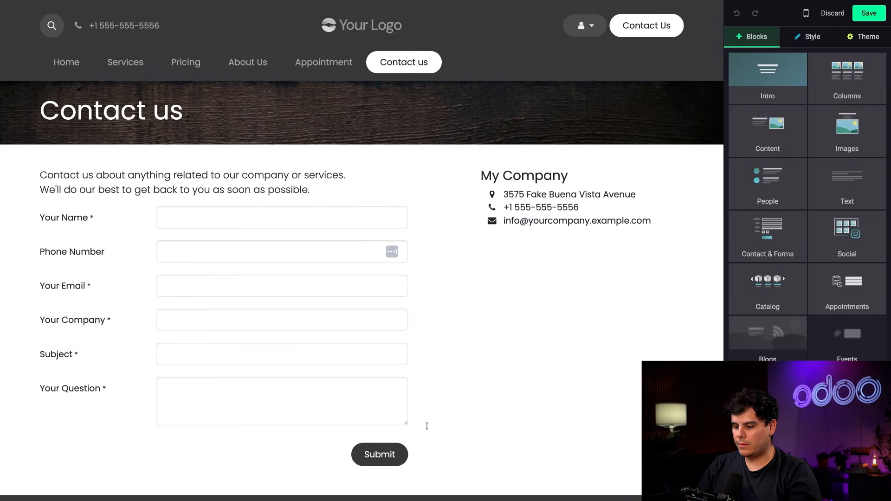
{"action": "left_click", "coordinate": [373, 456]}
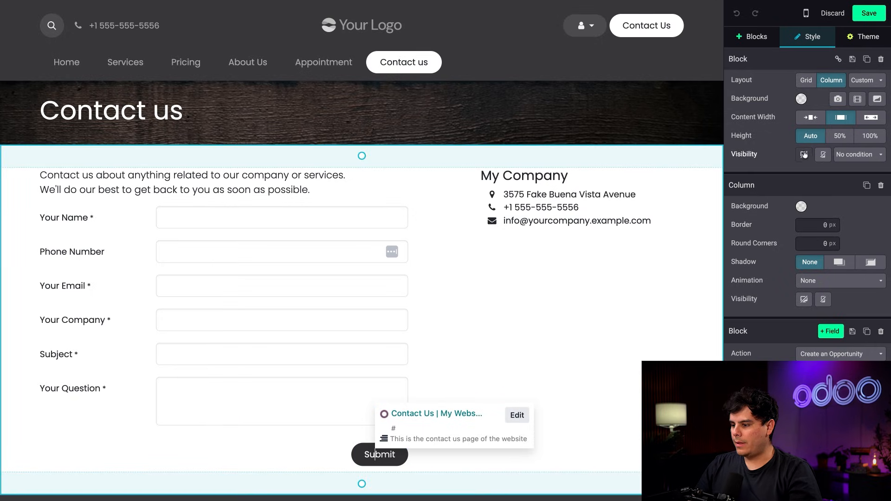
{"action": "scroll", "coordinate": [773, 115], "scroll_direction": "down", "scroll_amount": 3}
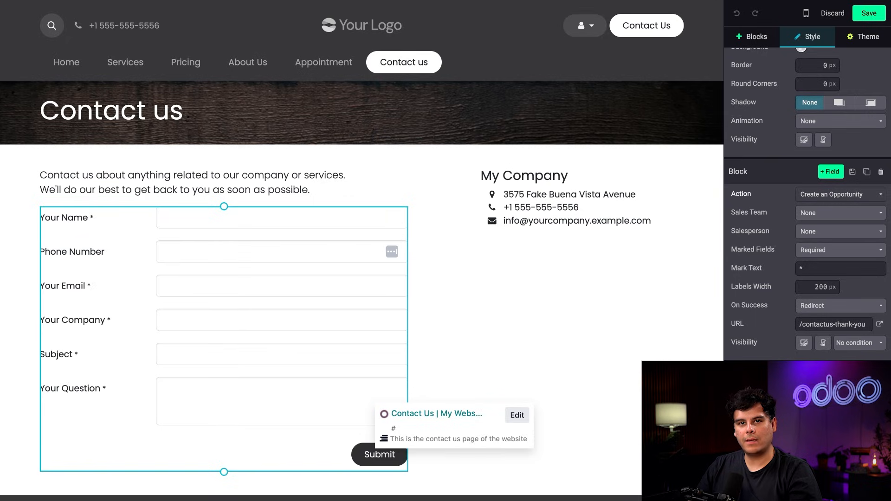
{"action": "left_click", "coordinate": [838, 194]}
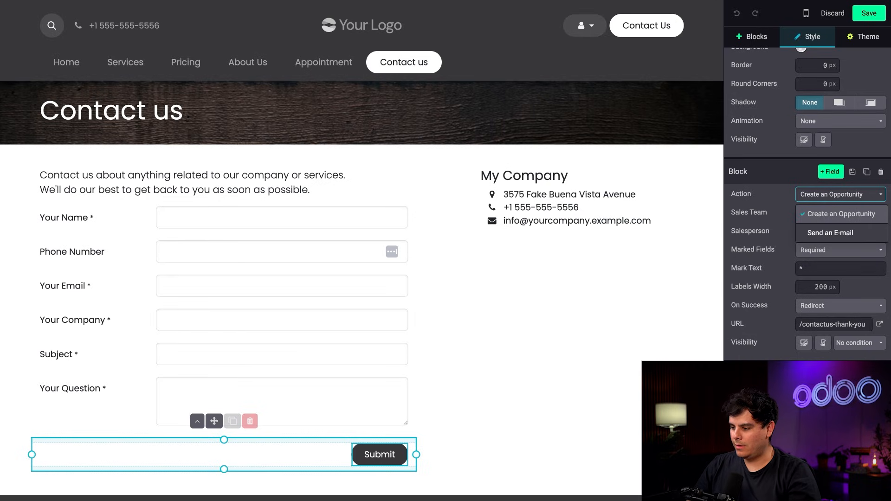
{"action": "left_click", "coordinate": [813, 214]}
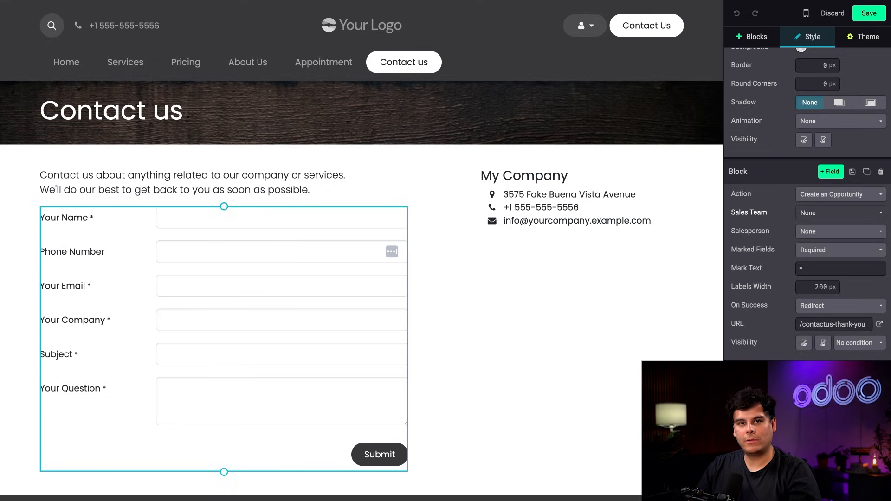
Set the contact form's sales team to Sales and assign a salesperson.
{"action": "left_click", "coordinate": [844, 215]}
{"action": "left_click", "coordinate": [816, 251]}
{"action": "left_click", "coordinate": [822, 232]}
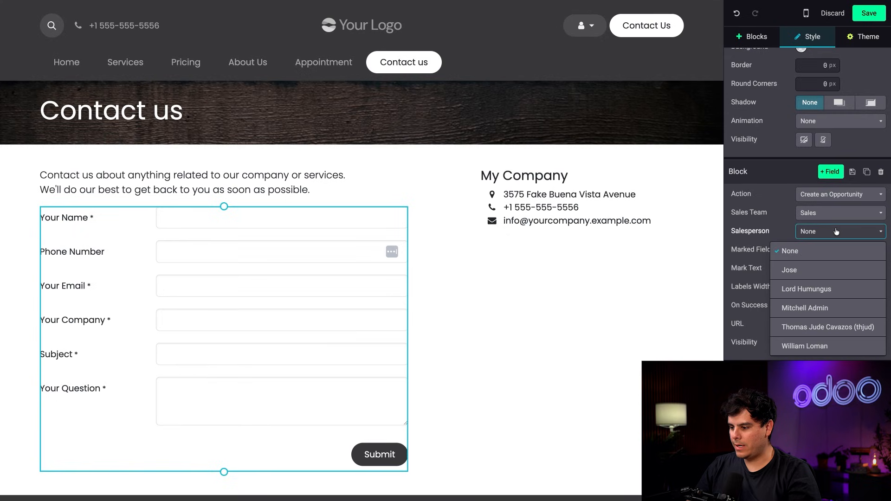
{"action": "left_click", "coordinate": [808, 273]}
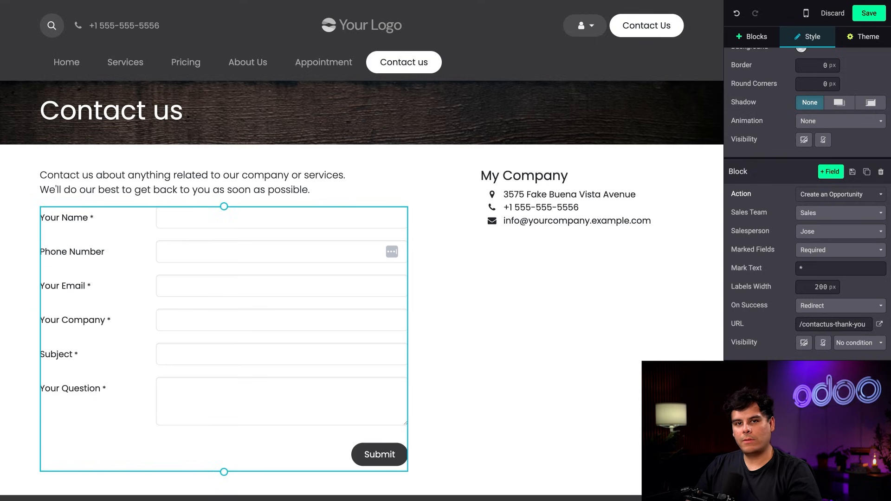
Review the contact form's Sales Team and Salesperson options, keeping Sales as the team.
{"action": "left_click", "coordinate": [823, 222]}
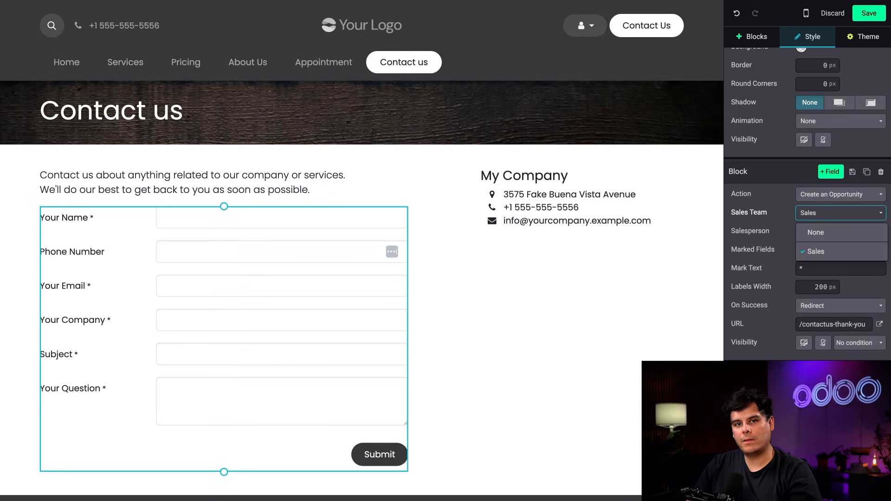
{"action": "left_click", "coordinate": [831, 251]}
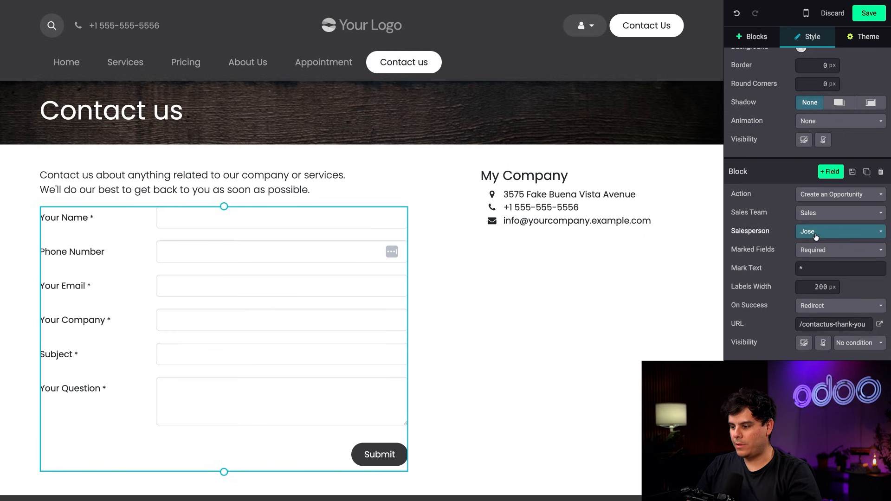
{"action": "left_click", "coordinate": [816, 234]}
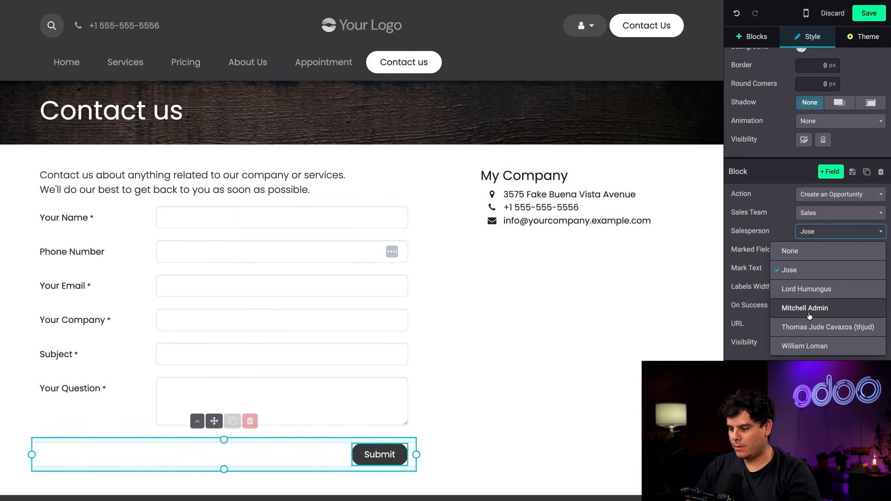
{"action": "left_click", "coordinate": [810, 345]}
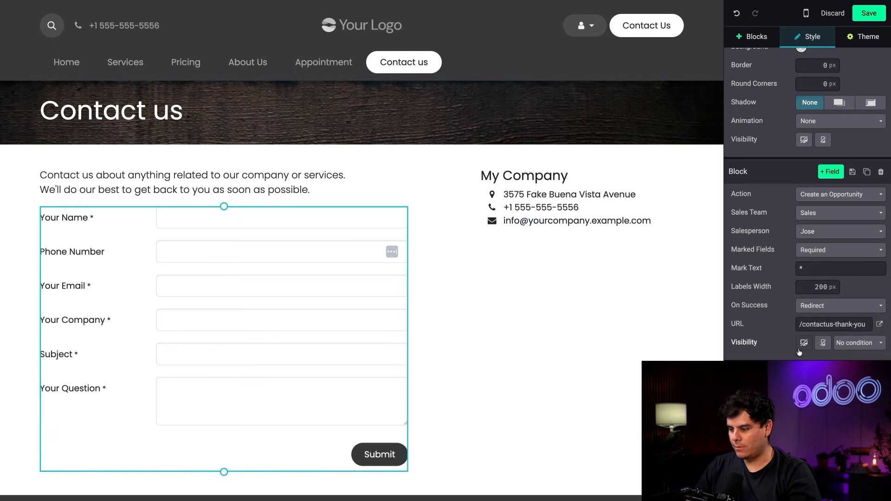
{"action": "left_click", "coordinate": [841, 237]}
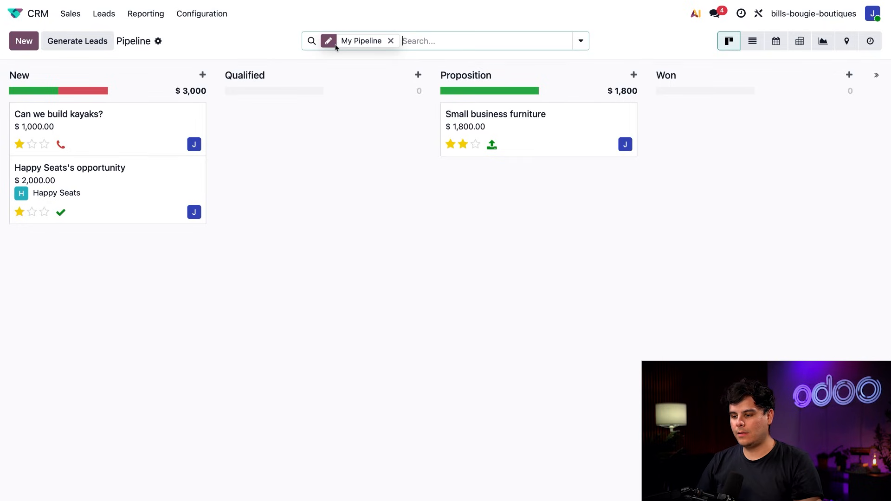
Open the Sustainability lead from the Leads list in CRM.
{"action": "left_click", "coordinate": [106, 15]}
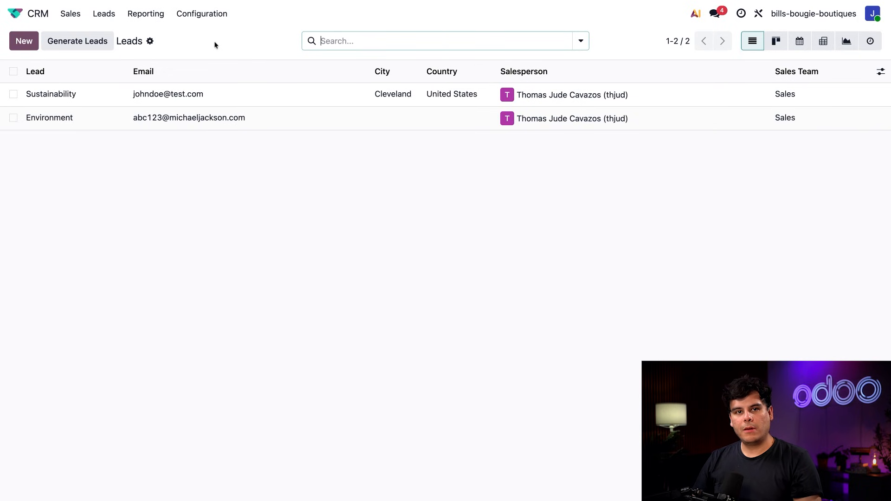
{"action": "left_click", "coordinate": [117, 101]}
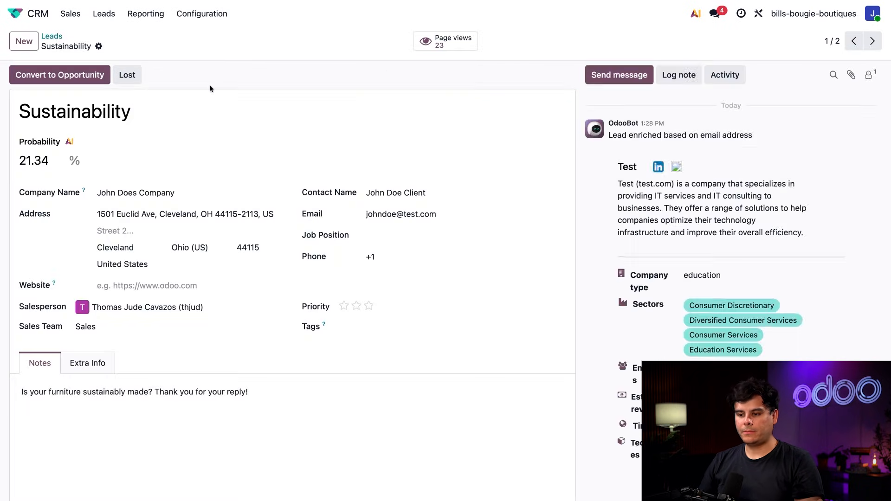